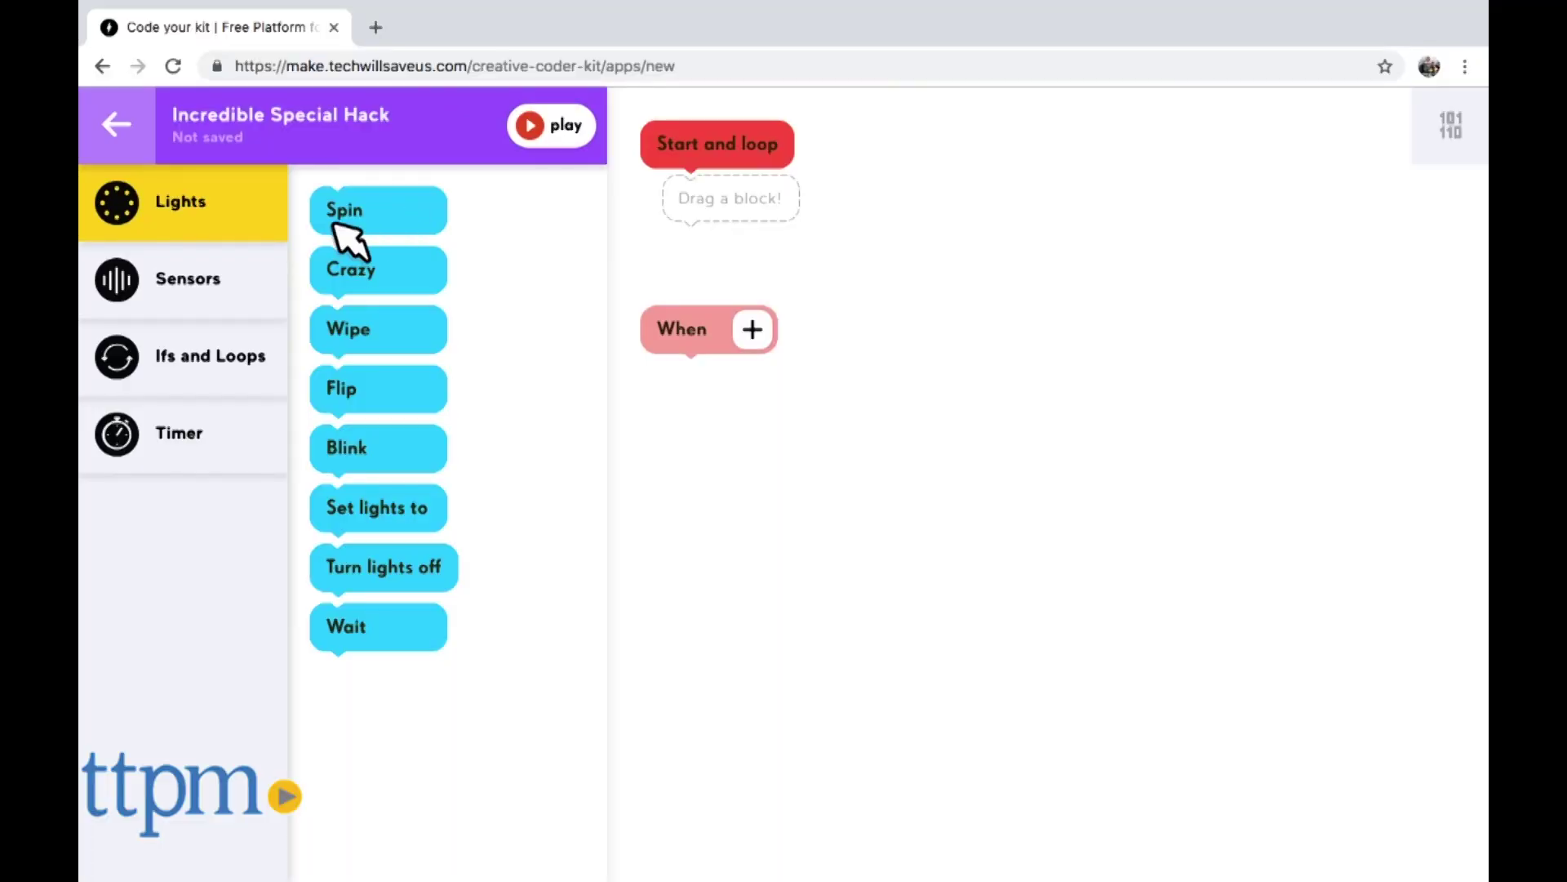
Step: Browse the facing-direction sensor blocks, then the conditional and loop blocks
{"action": "left_click", "coordinate": [239, 295]}
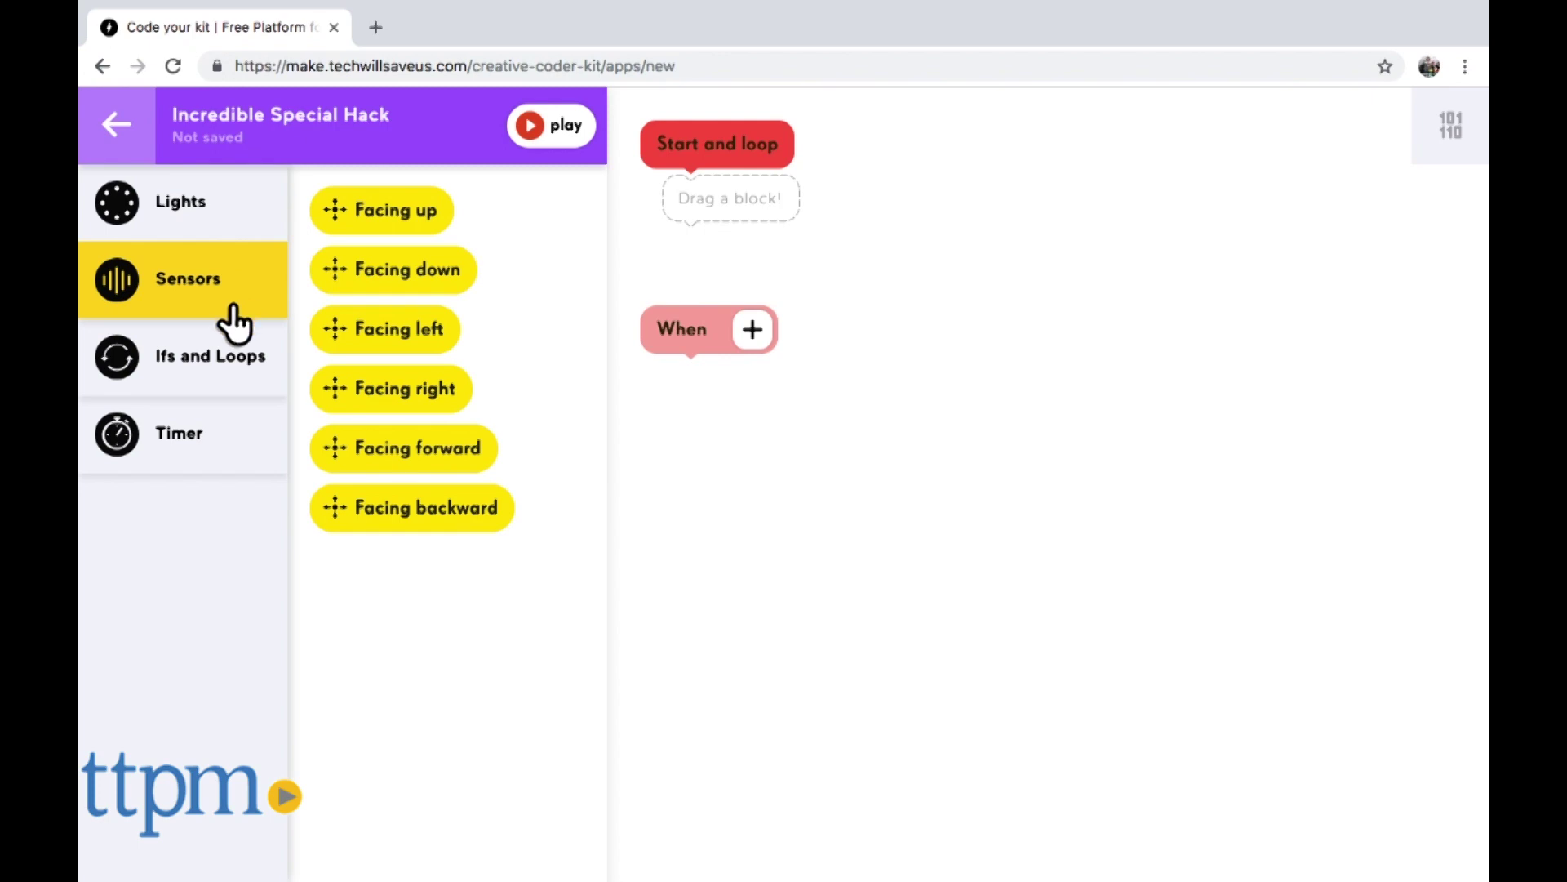
{"action": "left_click", "coordinate": [226, 367]}
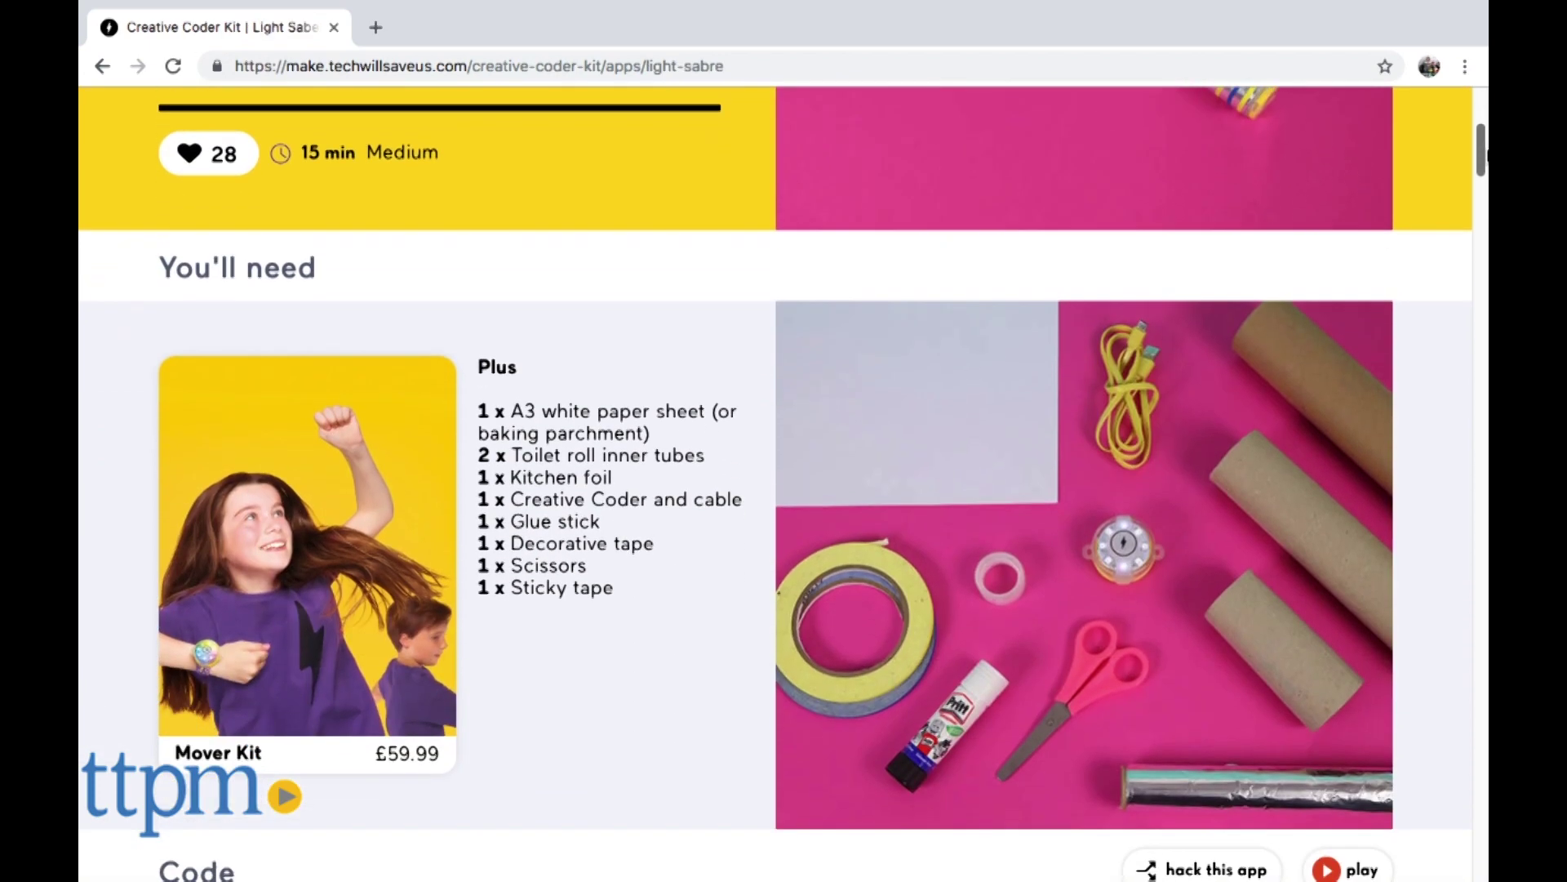
{"action": "scroll", "coordinate": [784, 490], "scroll_direction": "down", "scroll_amount": 3}
{"action": "scroll", "coordinate": [783, 491], "scroll_direction": "down", "scroll_amount": 3}
{"action": "scroll", "coordinate": [784, 490], "scroll_direction": "down", "scroll_amount": 3}
{"action": "scroll", "coordinate": [783, 490], "scroll_direction": "down", "scroll_amount": 2}
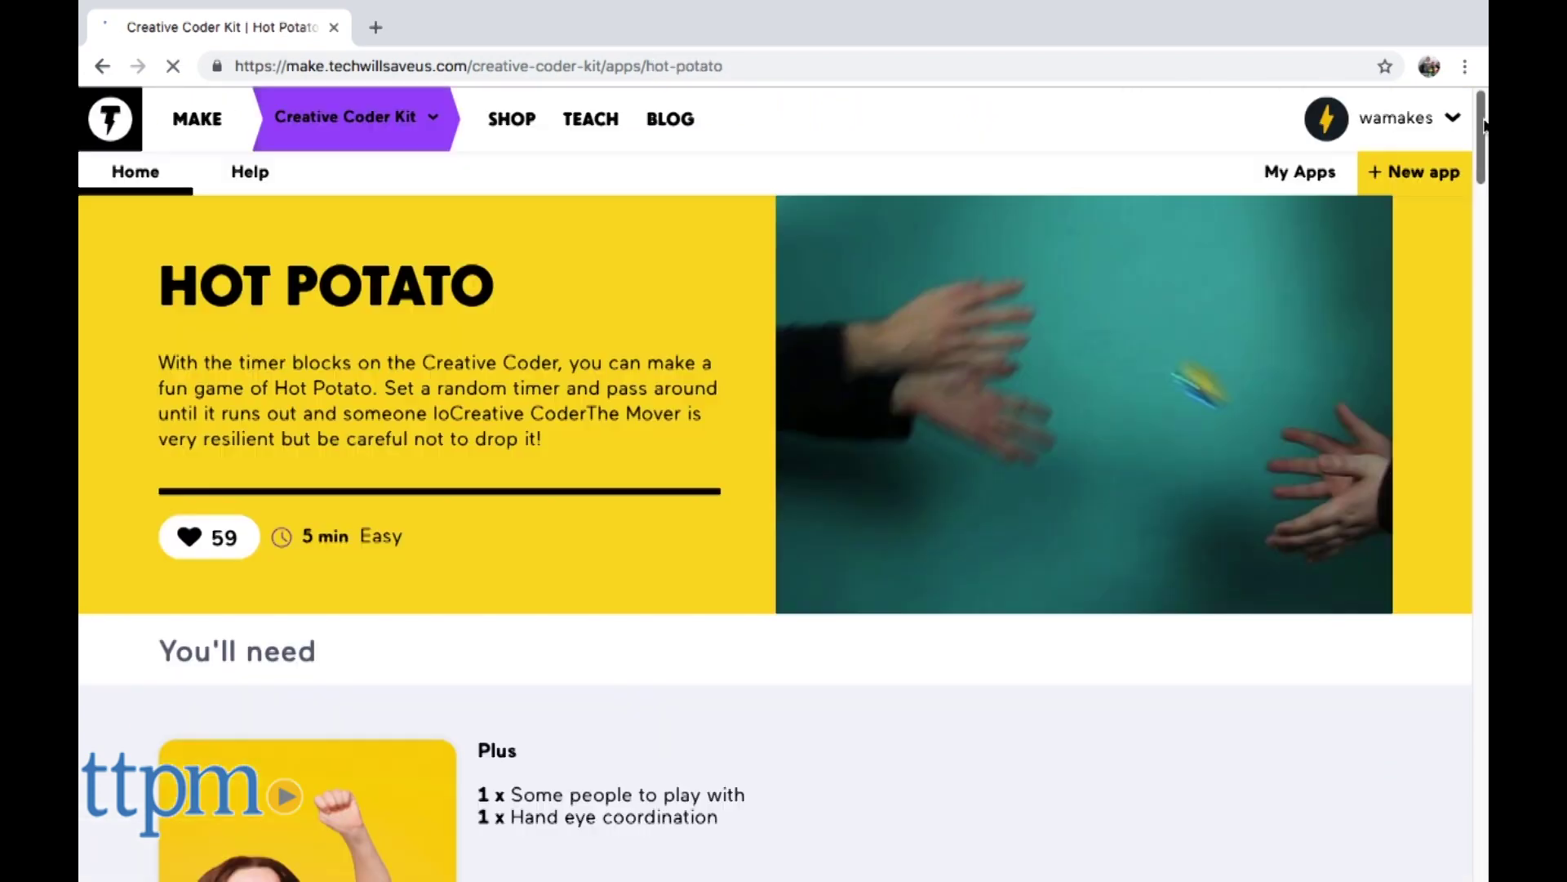
{"action": "scroll", "coordinate": [784, 490], "scroll_direction": "down", "scroll_amount": 3}
{"action": "scroll", "coordinate": [784, 490], "scroll_direction": "down", "scroll_amount": 3}
{"action": "scroll", "coordinate": [784, 489], "scroll_direction": "down", "scroll_amount": 2}
{"action": "scroll", "coordinate": [783, 490], "scroll_direction": "down", "scroll_amount": 3}
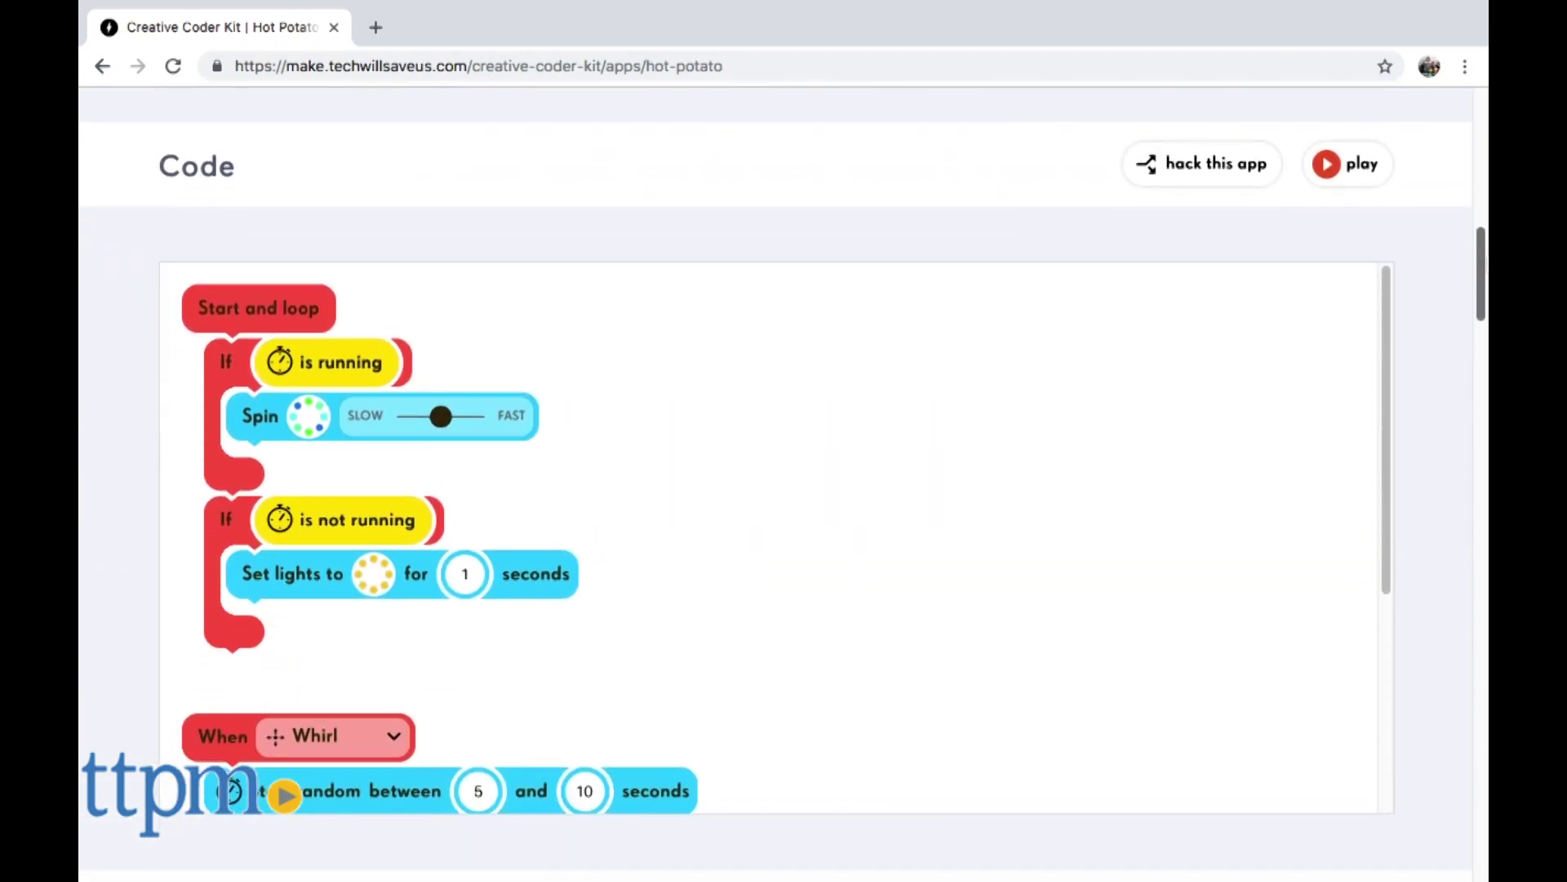
{"action": "scroll", "coordinate": [784, 490], "scroll_direction": "down", "scroll_amount": 1}
{"action": "scroll", "coordinate": [783, 490], "scroll_direction": "down", "scroll_amount": 1}
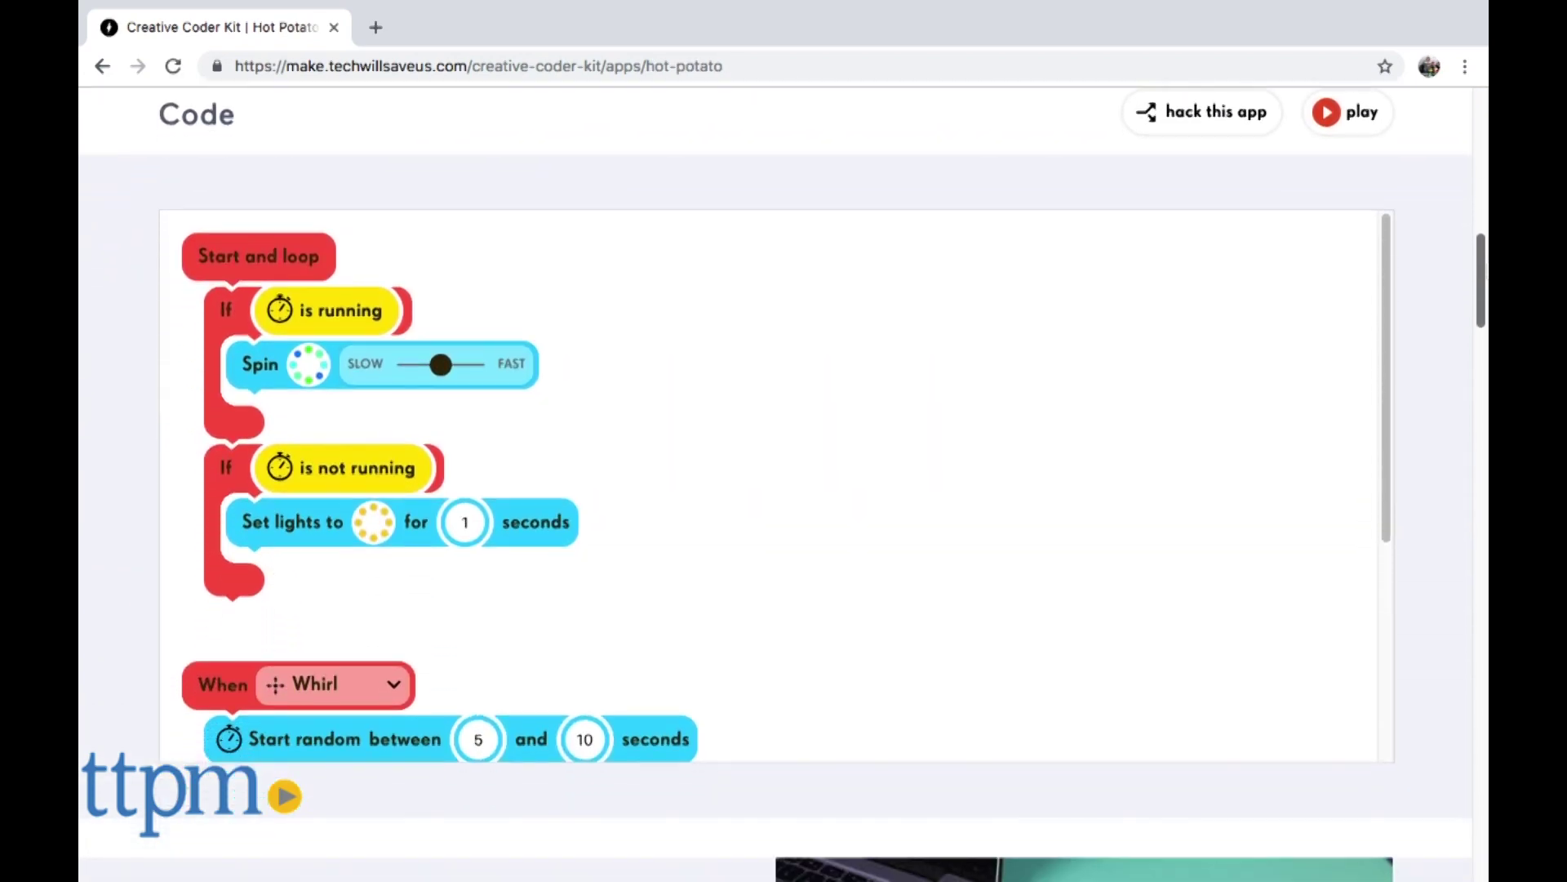
{"action": "left_click_drag", "start_coordinate": [1390, 255], "coordinate": [1400, 515]}
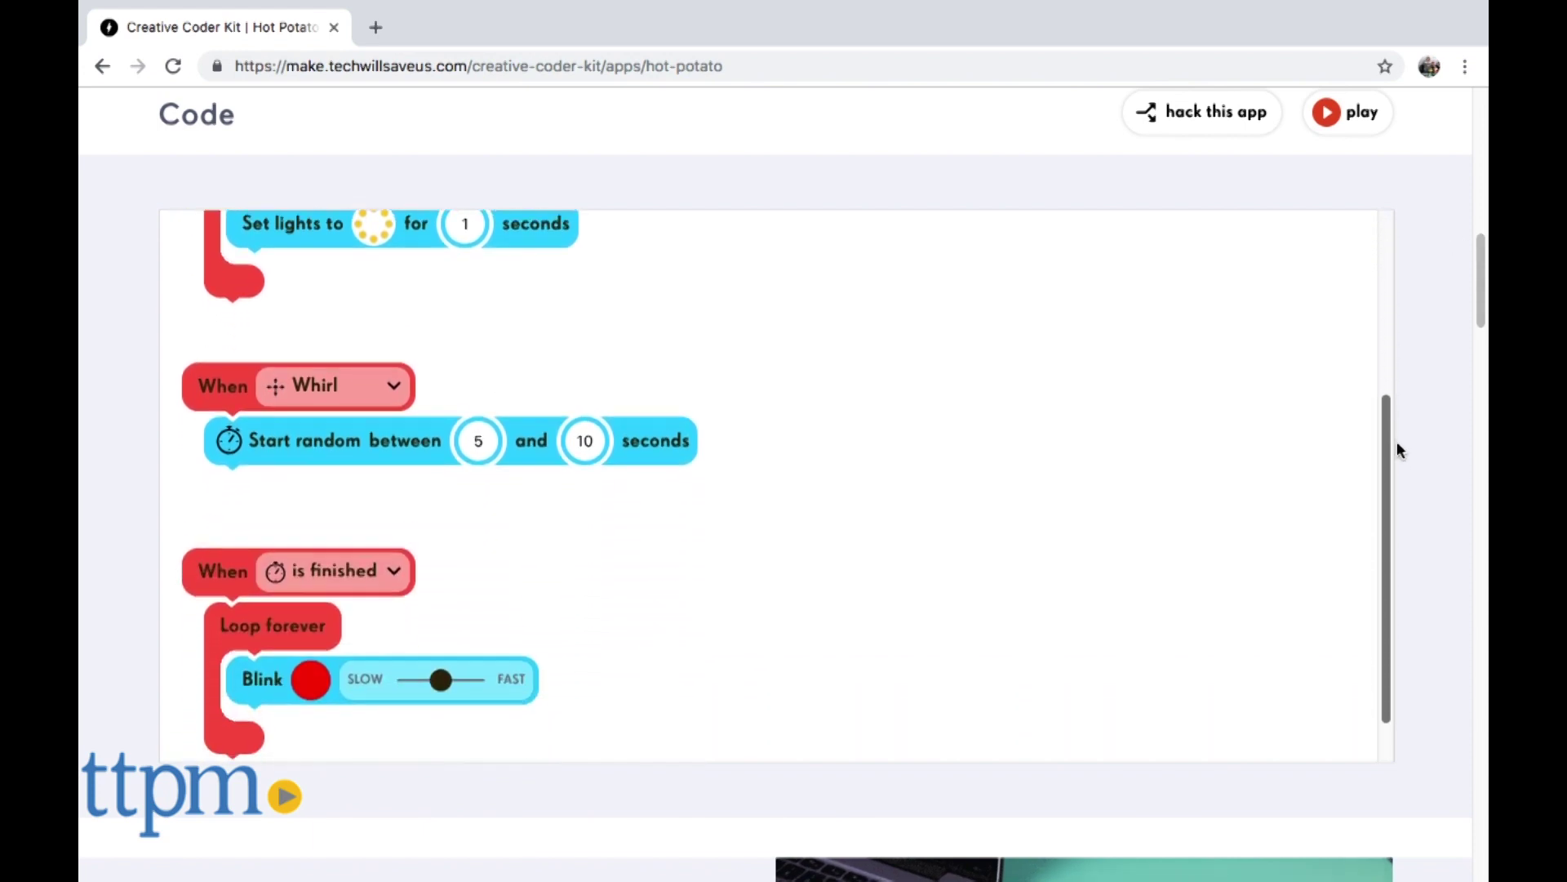